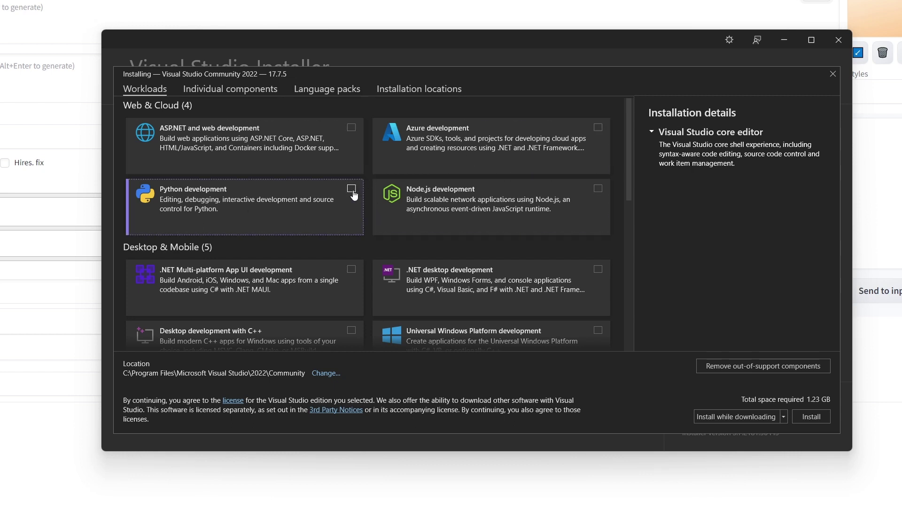
- Select the Python development, Desktop development with C++ and Visual Studio extension development workloads, then install
click(352, 190)
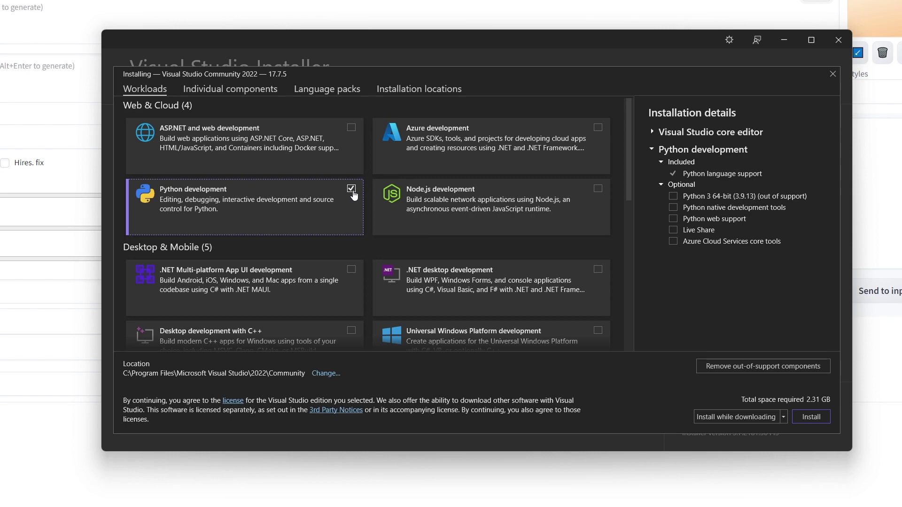
scroll(353, 193, down, 2)
click(352, 218)
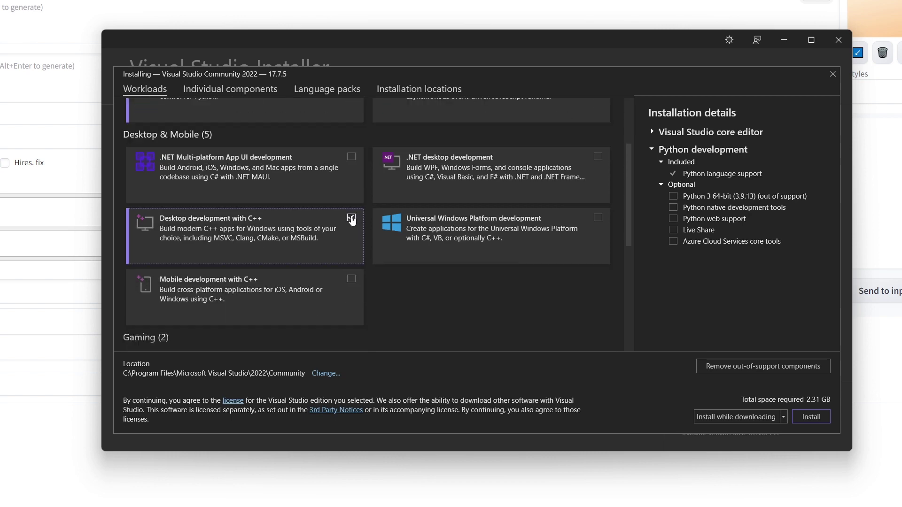
scroll(351, 221, down, 4)
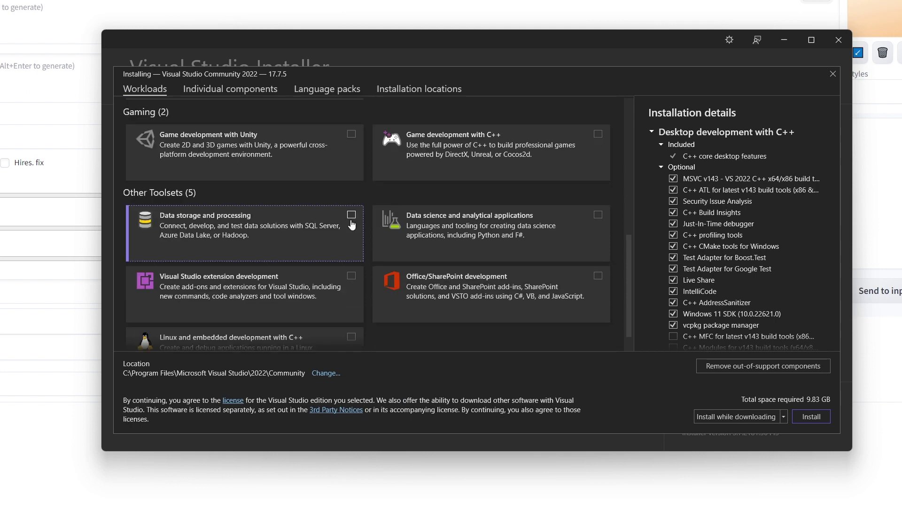
scroll(352, 225, down, 1)
click(352, 247)
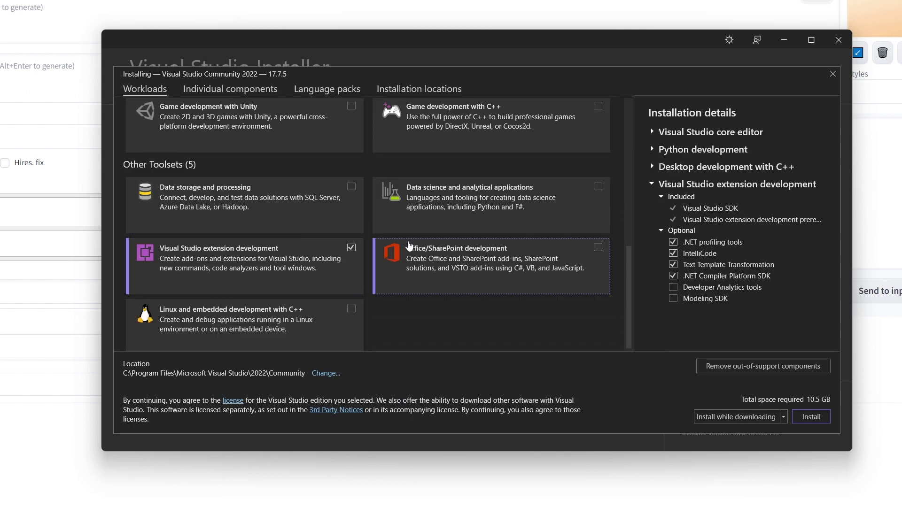
click(795, 418)
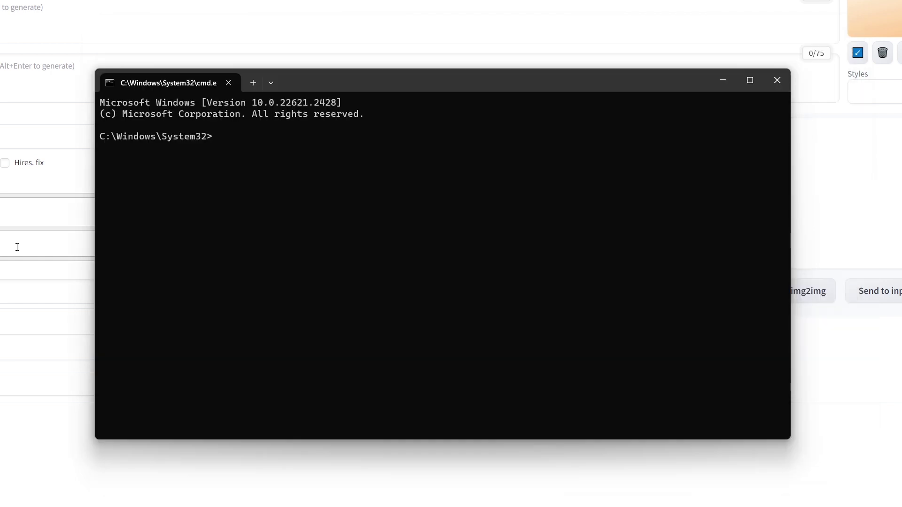
- Run 'pip install insightface==0.7.3' in the Command Prompt
drag(327, 85, 330, 79)
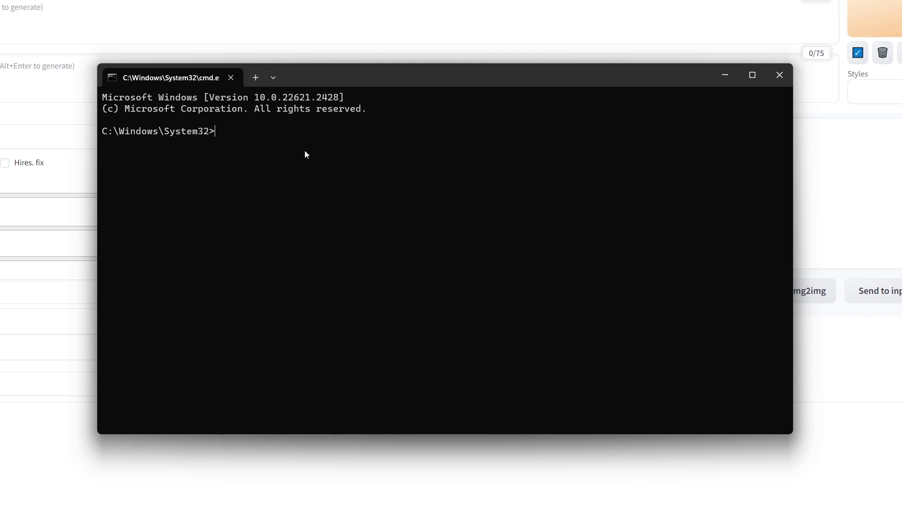
text(pip install insightface==0.7.3)
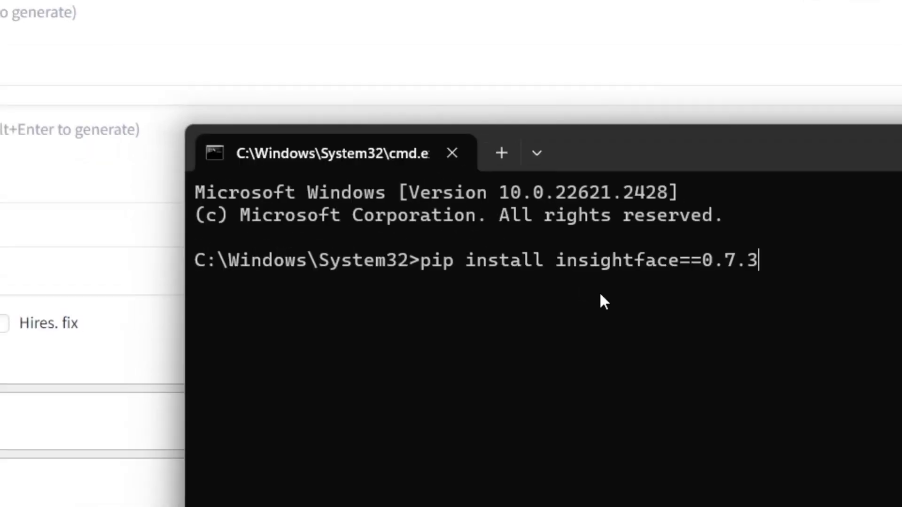
key(Return)
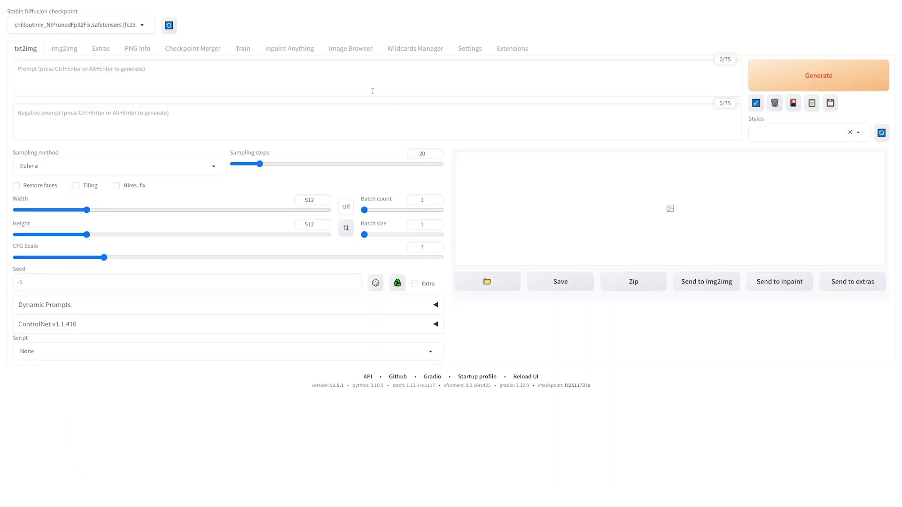
- Search the extension index for 'roop', install sd-webui-roop, and view the Installed list
click(504, 53)
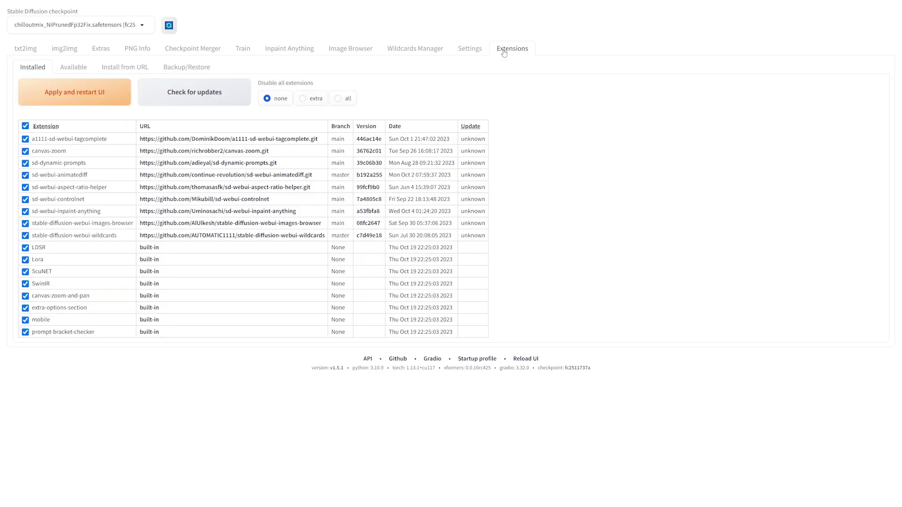
click(77, 72)
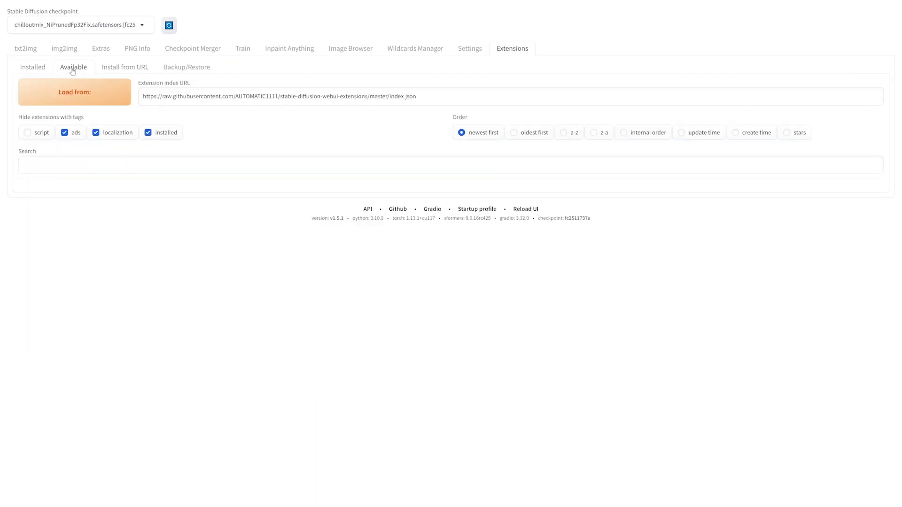
click(114, 90)
click(98, 180)
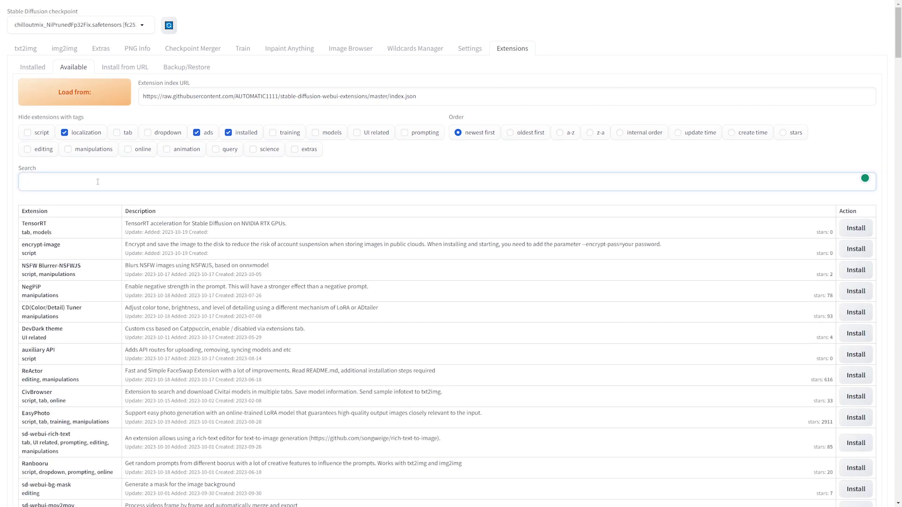
text(roop)
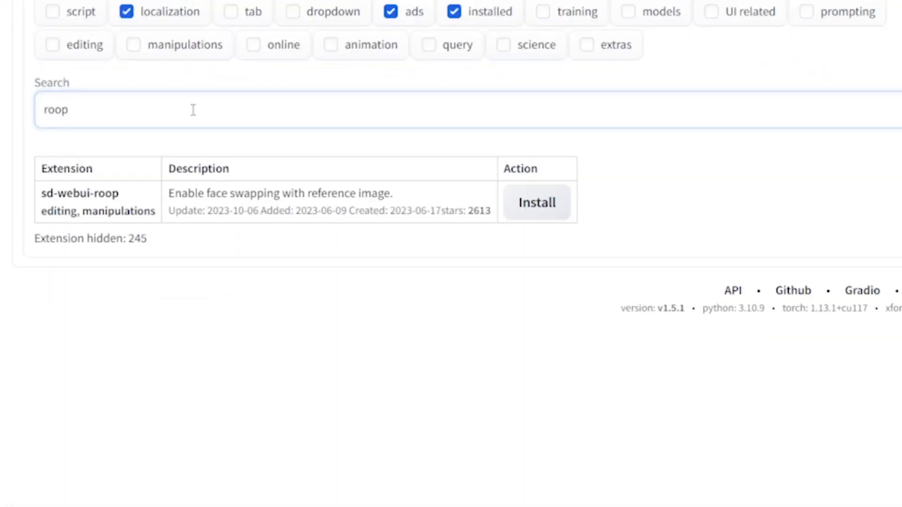
click(533, 215)
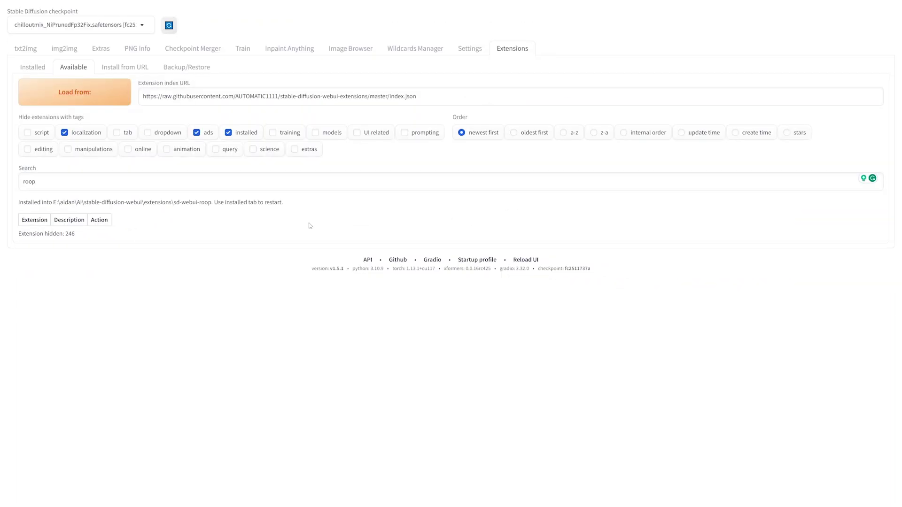
click(43, 70)
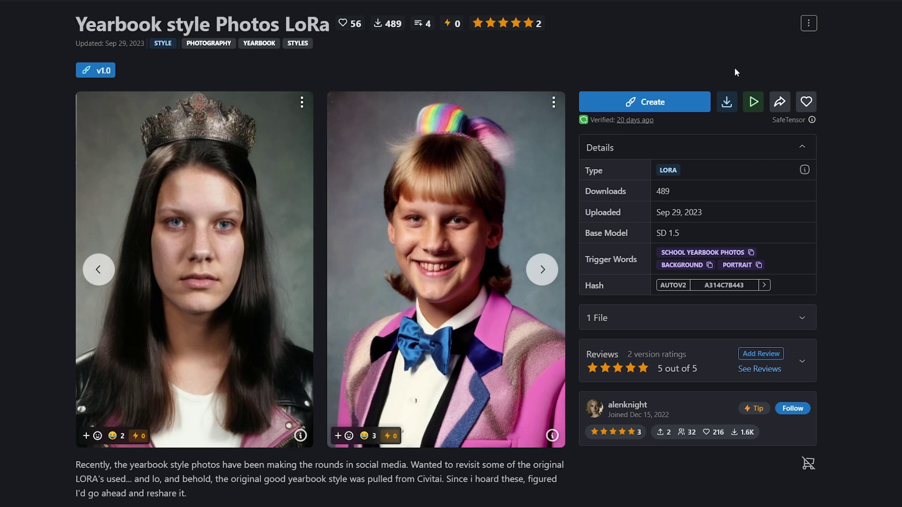
- Show the download options for the Yearbook style Photos LoRA's 144.11 MB SafeTensor model
click(727, 102)
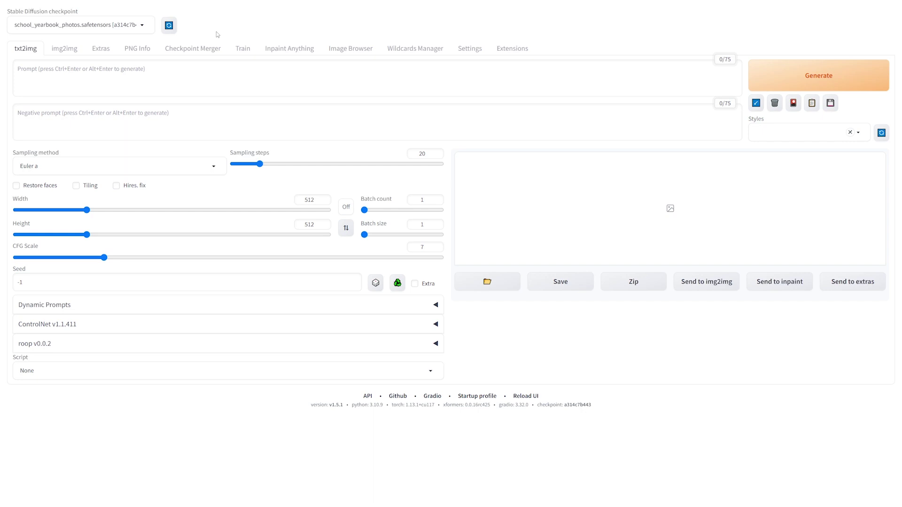
- Expand roop v0.0.2, drop the reference face photo into its Image box, and tick Enable
click(431, 345)
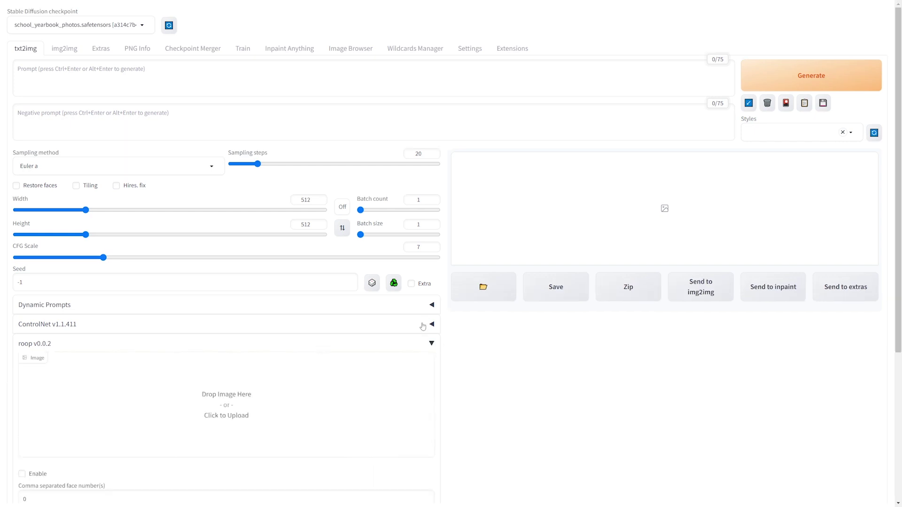
scroll(413, 320, down, 1)
scroll(452, 318, down, 3)
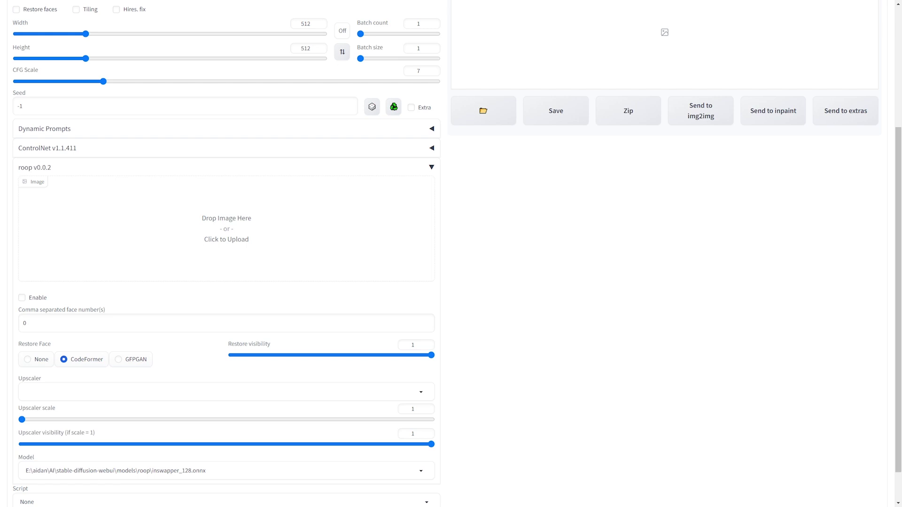
drag(360, 235, 243, 220)
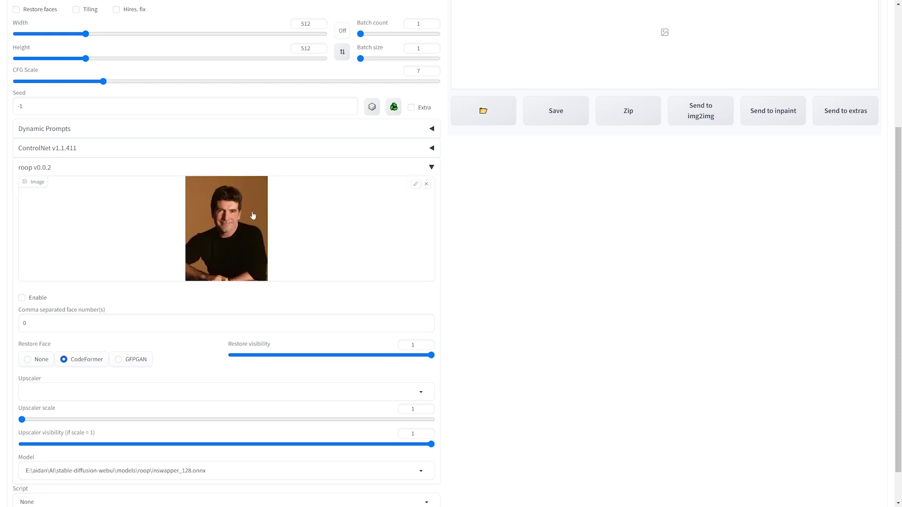
scroll(344, 262, down, 1)
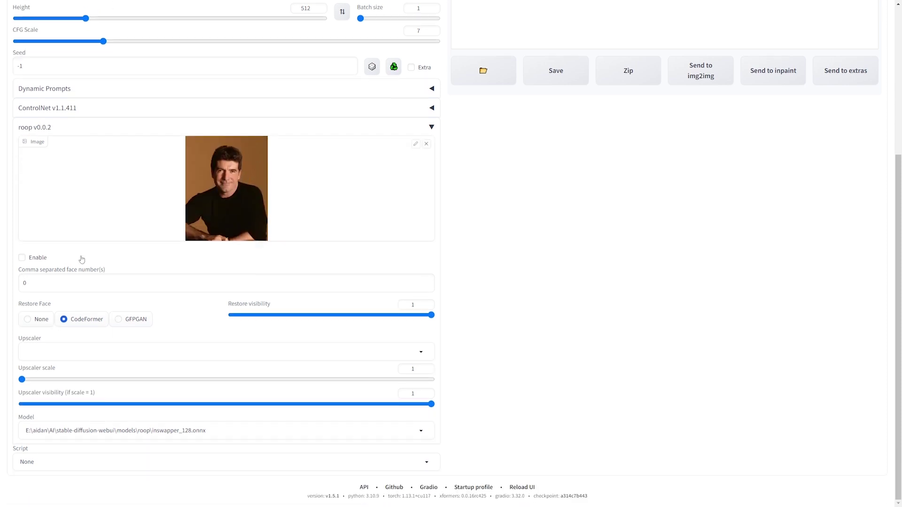
click(22, 258)
scroll(509, 266, up, 5)
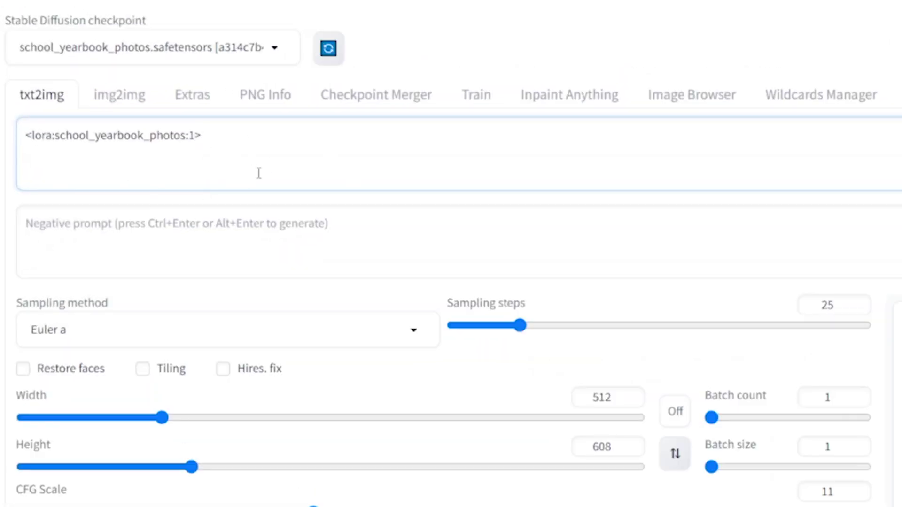
- Highlight the <lora:school_yearbook_photos:1> tag in the positive prompt several times
drag(203, 136, 26, 135)
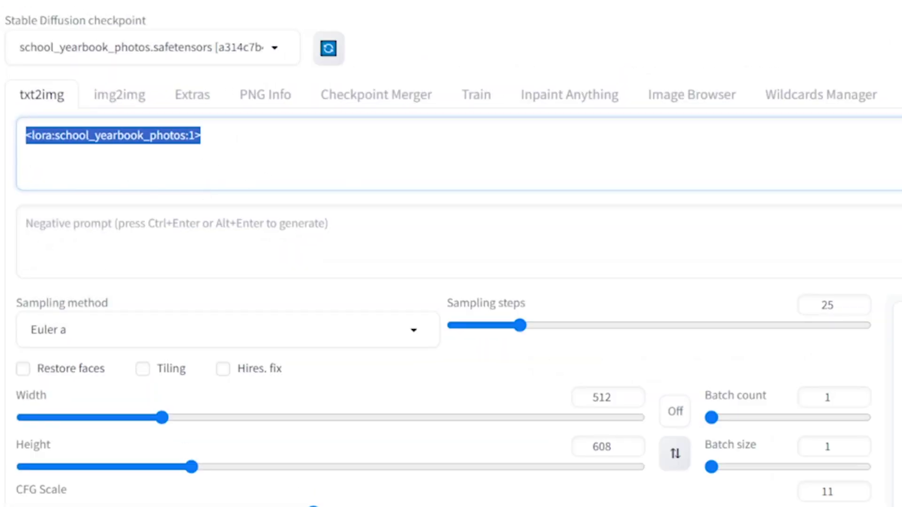
click(191, 145)
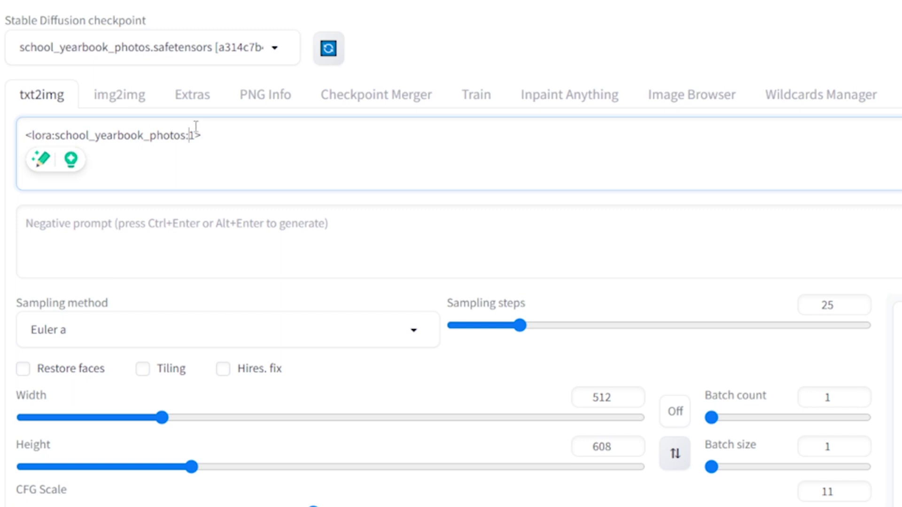
drag(243, 145, 50, 136)
click(316, 128)
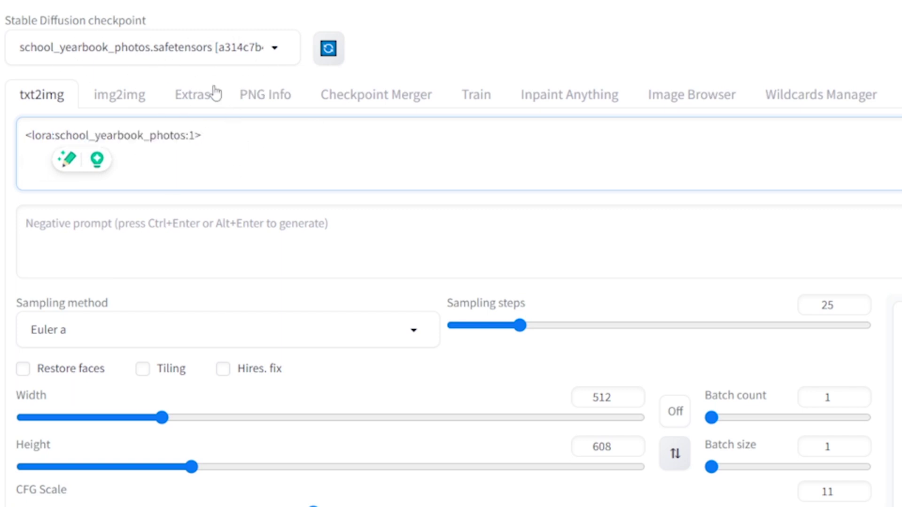
drag(261, 137, 23, 134)
click(147, 129)
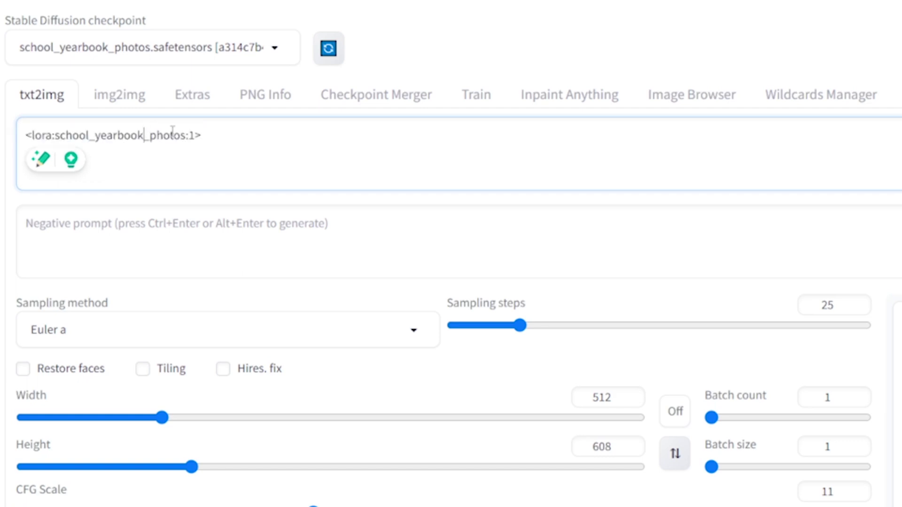
drag(237, 135, 14, 132)
click(176, 133)
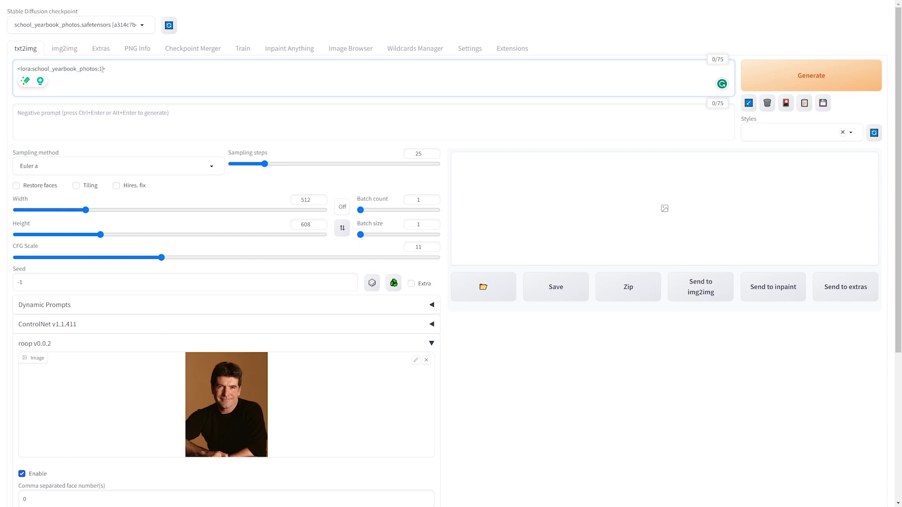
- Paste a long negative prompt into the negative prompt field
key(Tab)
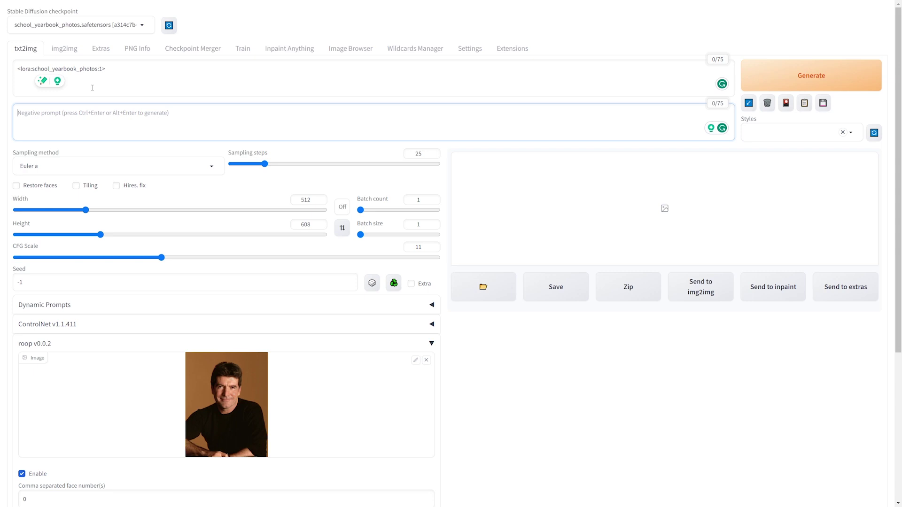
triple_click(138, 70)
click(137, 119)
key(ctrl+v)
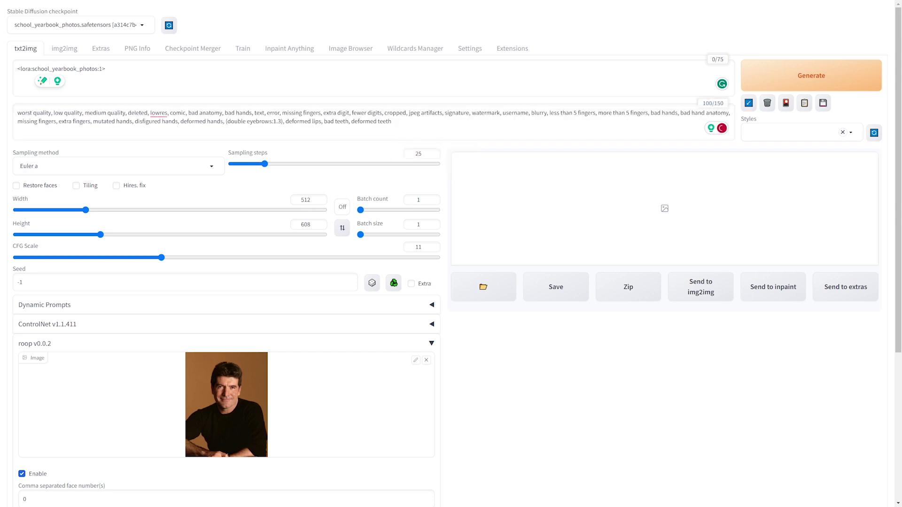
- Append 'school yearbook photos, simple background, …, portrait, yearbook photo, (man:2)' to the prompt and generate
click(329, 71)
text(, school yearbook photos, simple background, yearbook photo background, portrait, yearbook photo, (man:2))
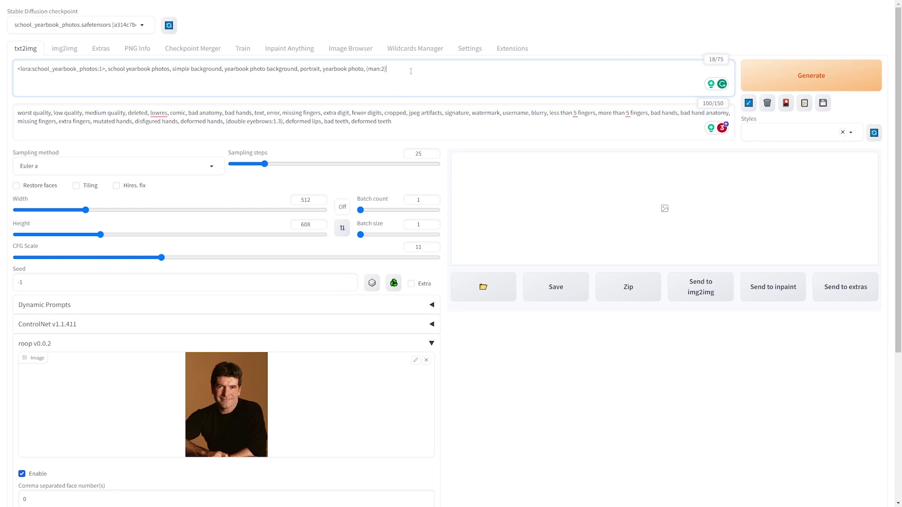
drag(411, 71, 107, 60)
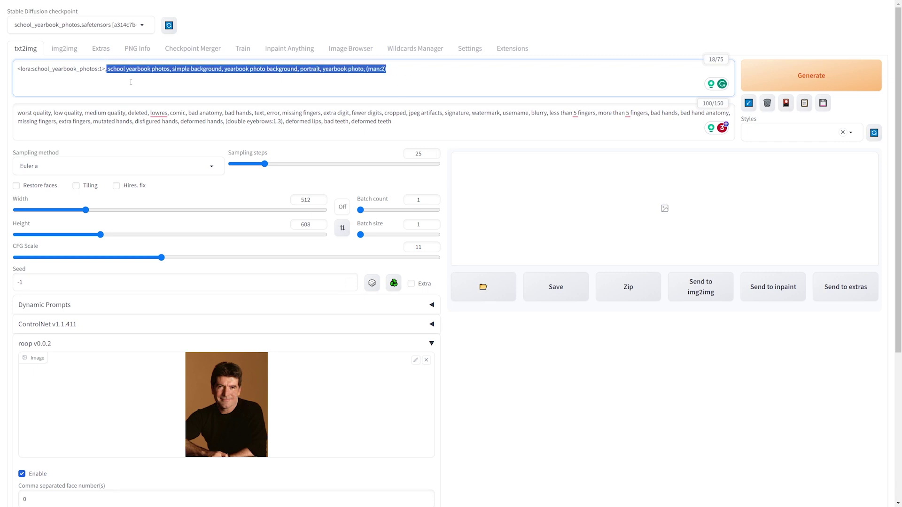
click(149, 78)
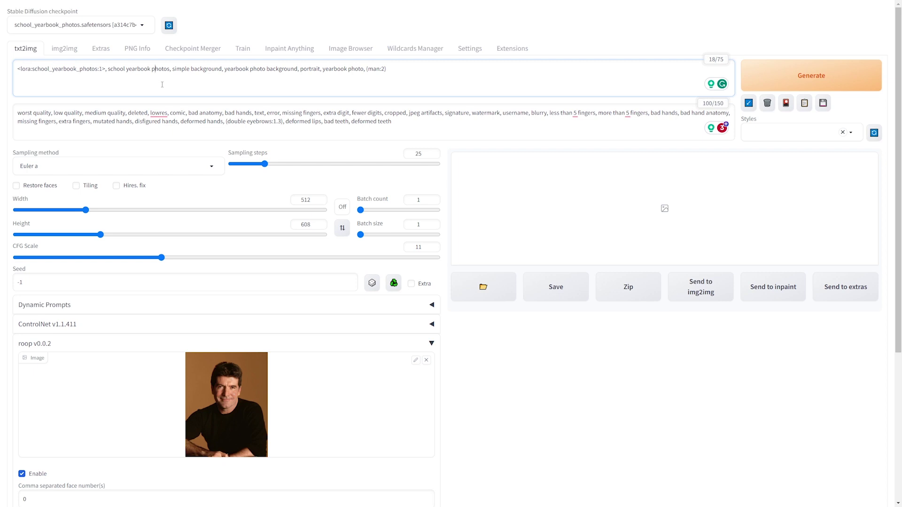
click(410, 79)
click(779, 66)
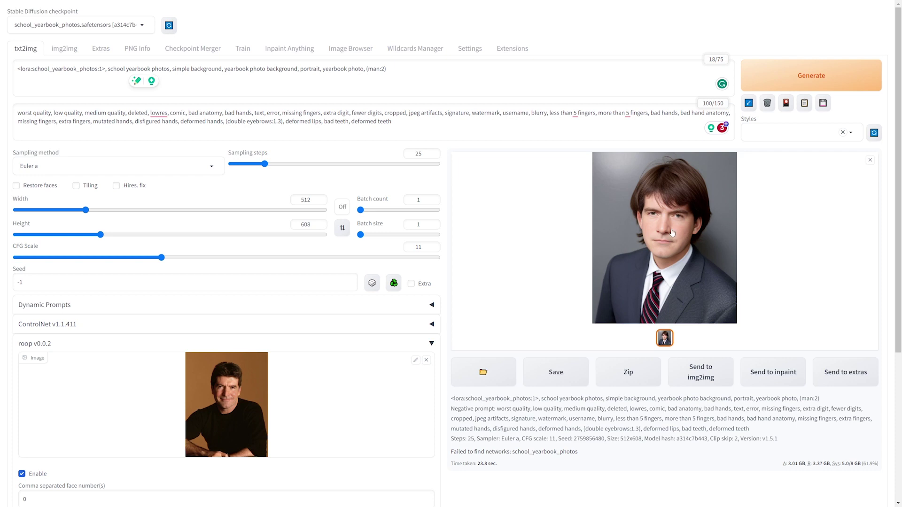
- Scroll through the generated suited-man portrait and its generation details, then highlight the prompt
scroll(221, 351, down, 1)
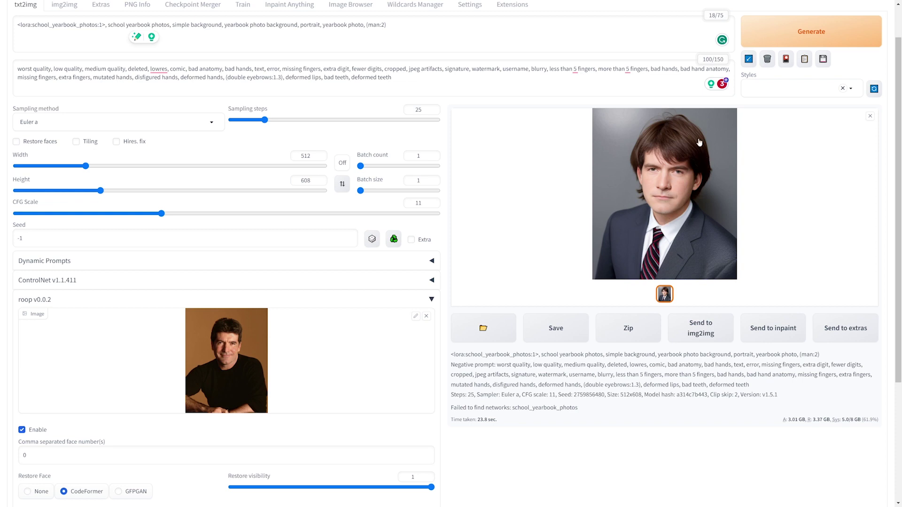
scroll(674, 196, up, 1)
scroll(674, 196, up, 3)
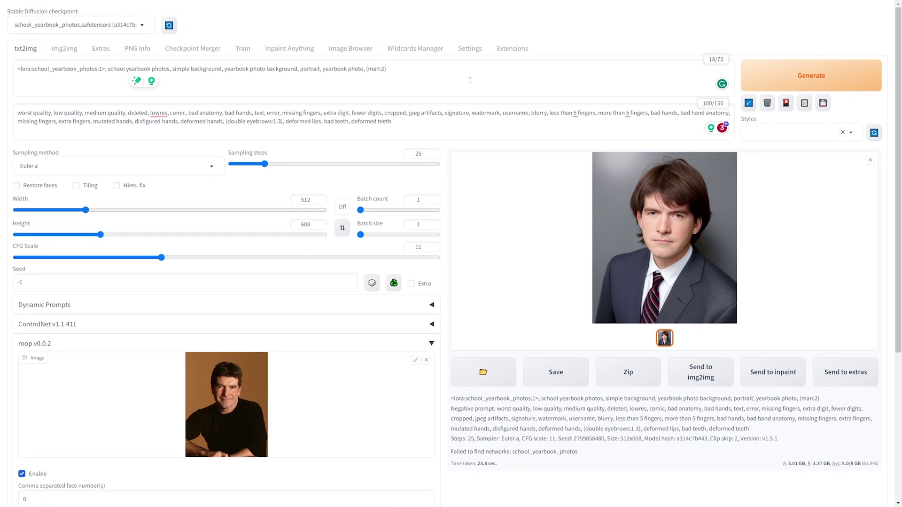
drag(386, 69, 79, 70)
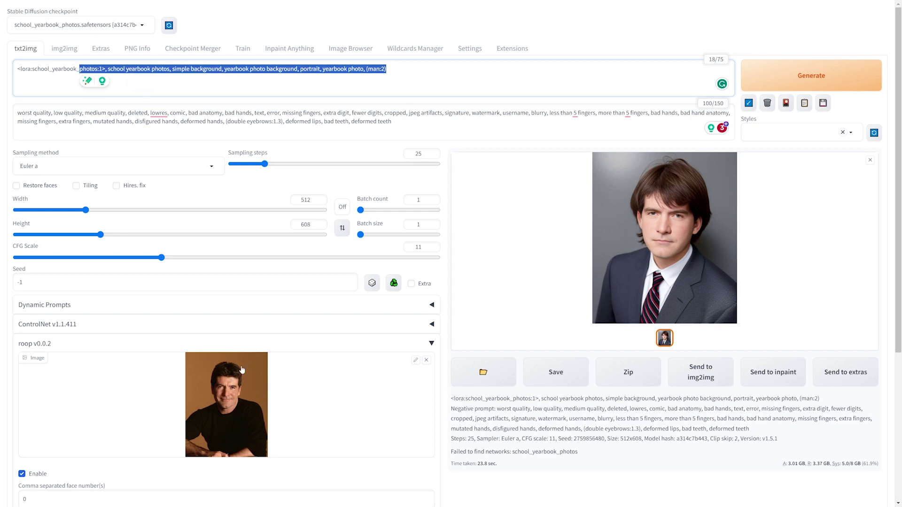
- Add ', (black hair)' after (man:2) and generate with Ctrl+Enter
click(409, 71)
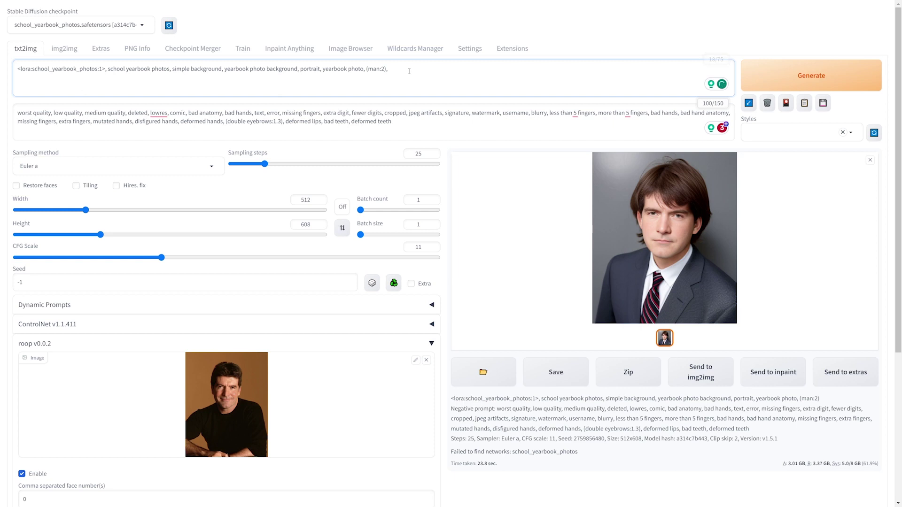
text((man:2), ()
text(black hair)
key(ctrl+Return)
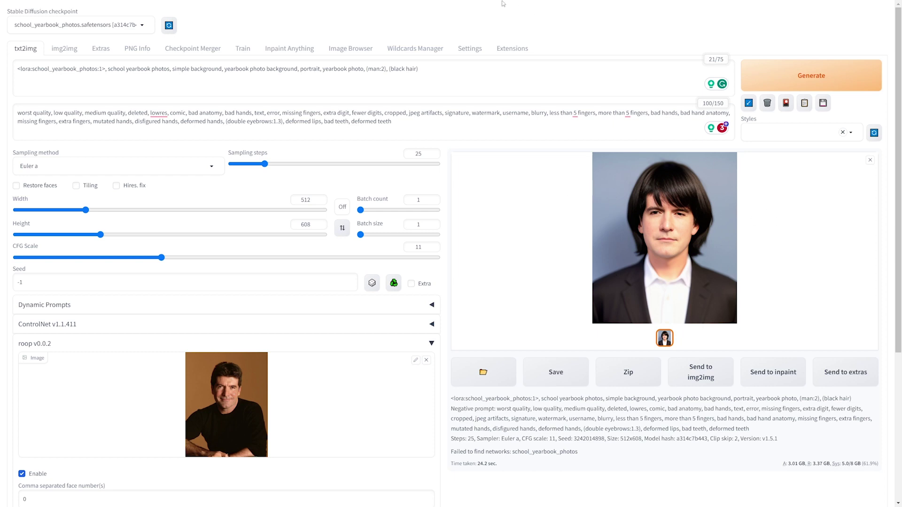
- Review the prompt, then replace roop's face source with the elderly man's photo
drag(419, 68, 108, 69)
key(Right)
drag(489, 83, 147, 75)
click(301, 68)
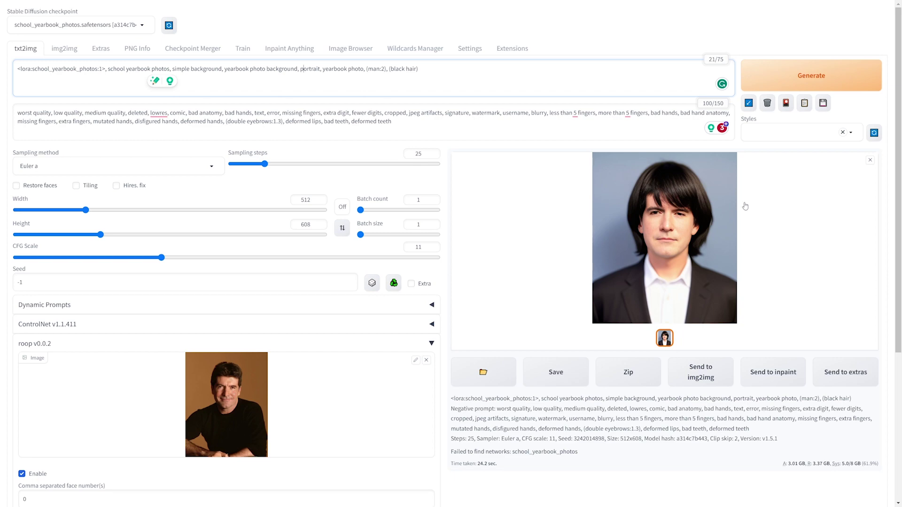
click(426, 360)
drag(893, 188, 266, 386)
- Change (black hair) to (white hair) in the prompt and generate the new portrait
scroll(193, 387, down, 2)
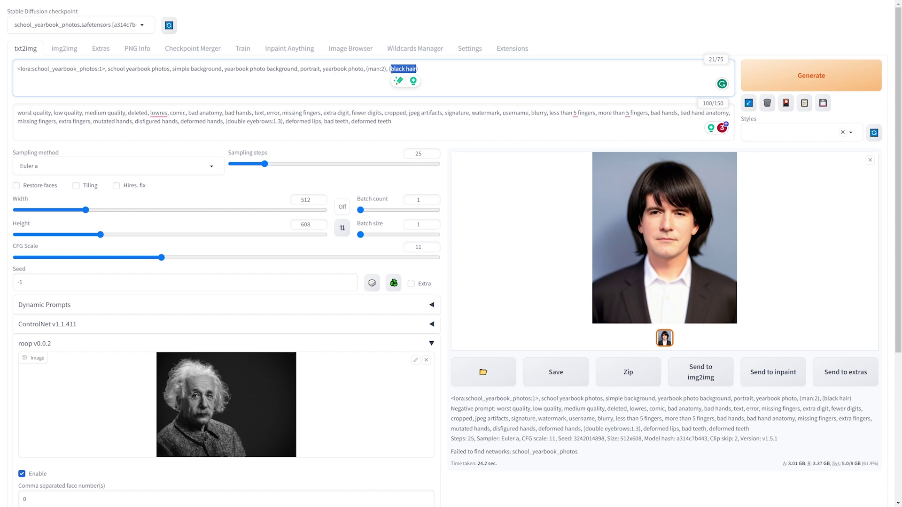
click(393, 69)
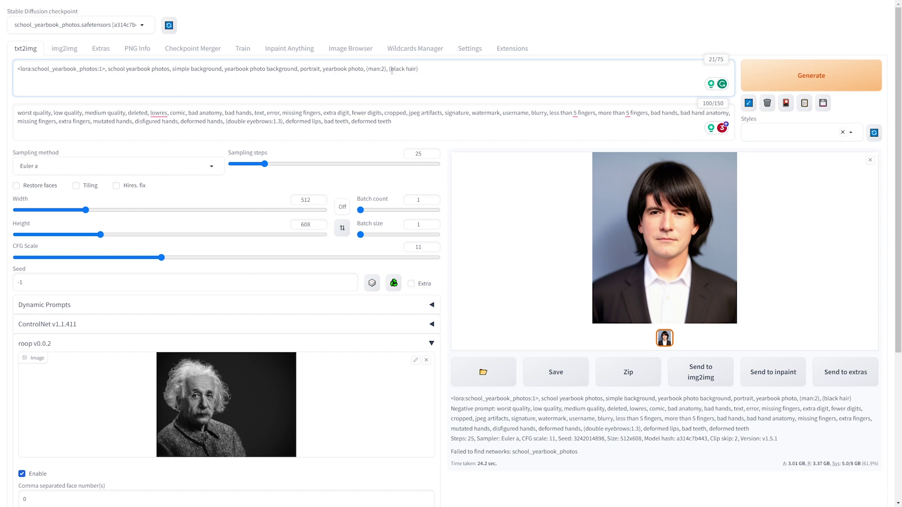
key(BackSpace)
key(BackSpace)
key(BackSpace)
key(BackSpace)
key(BackSpace)
text(white)
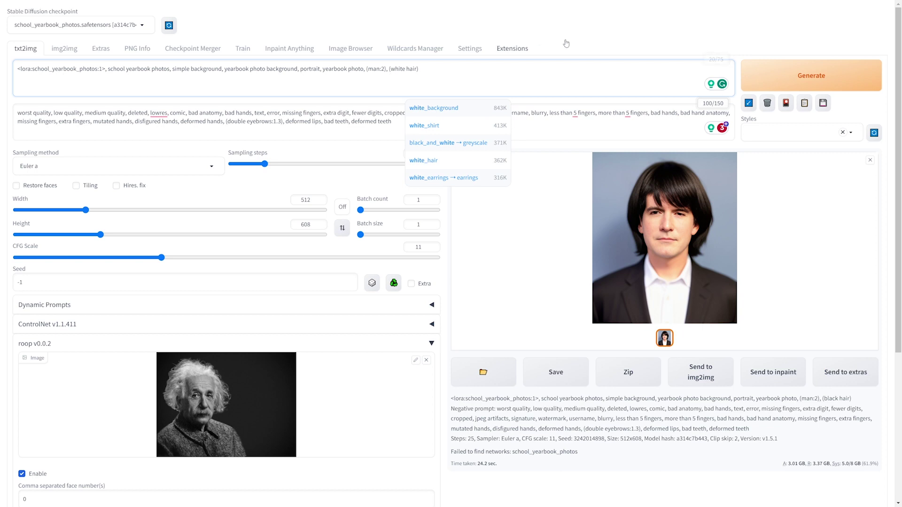
click(799, 75)
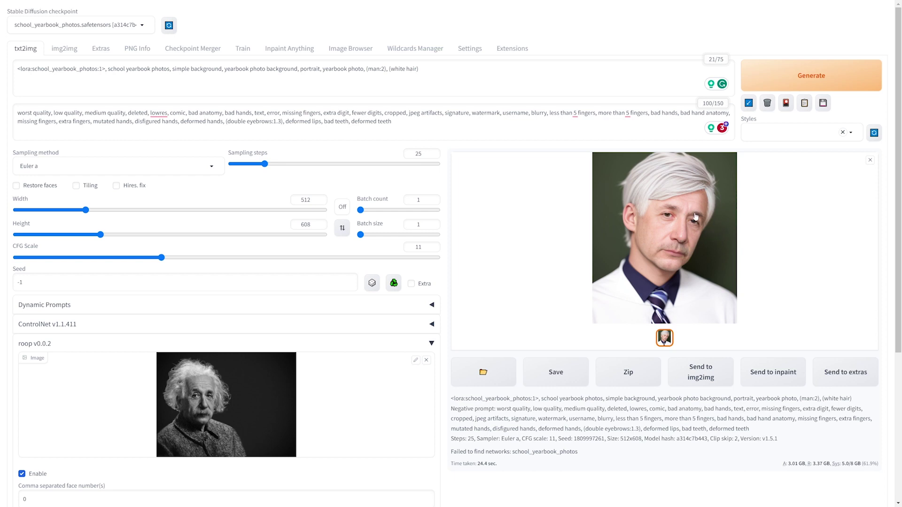
scroll(696, 216, down, 1)
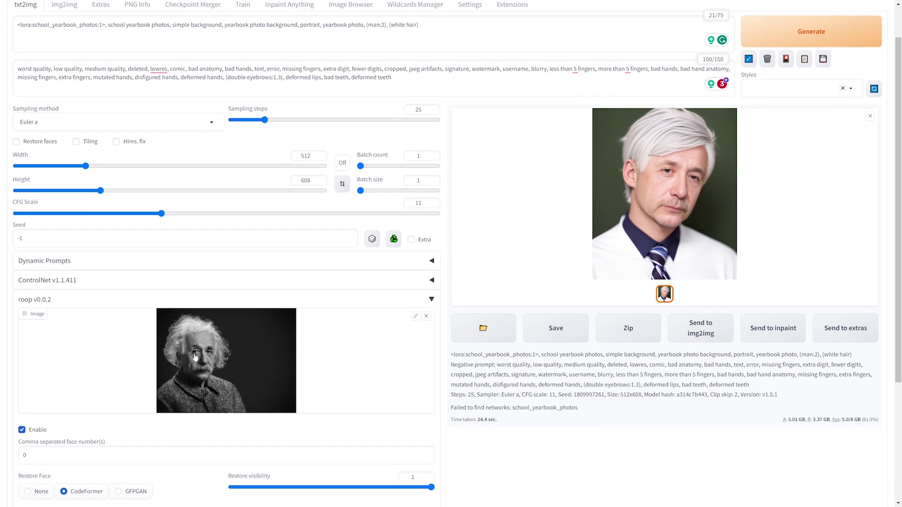
scroll(693, 264, up, 1)
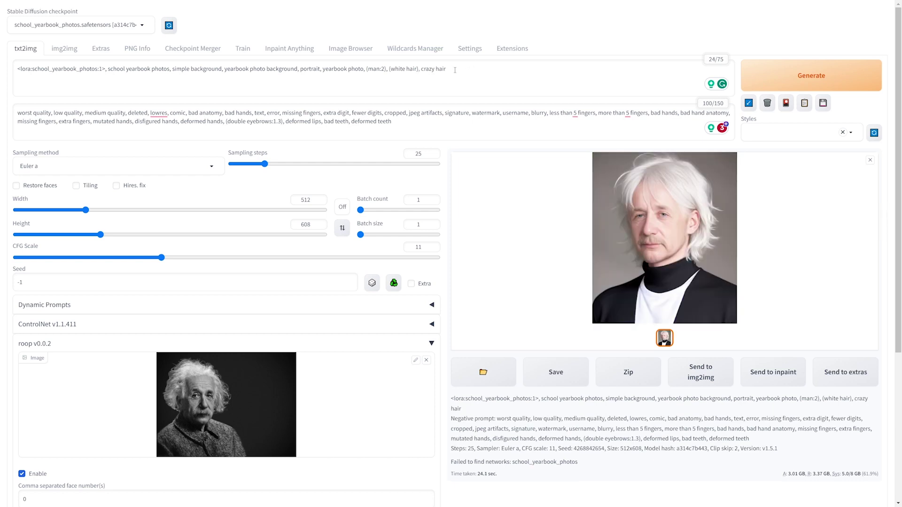
- Check the added 'crazy hair' phrase, review the new portrait, and remove roop's face photo
drag(455, 70, 420, 69)
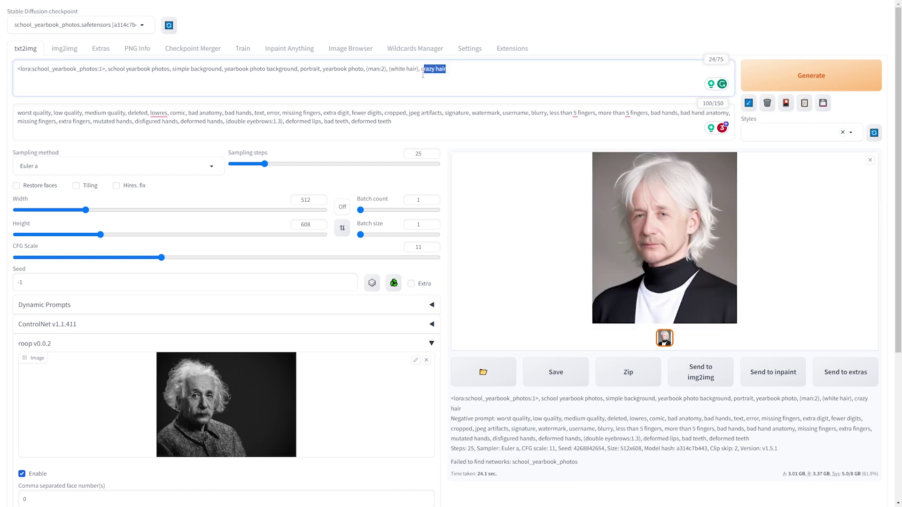
click(496, 92)
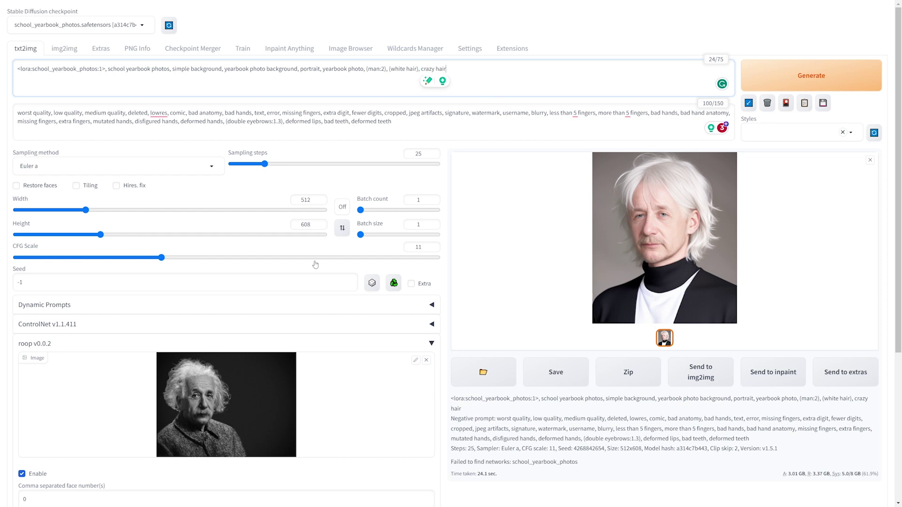
scroll(261, 382, down, 1)
scroll(195, 376, up, 1)
scroll(645, 214, down, 2)
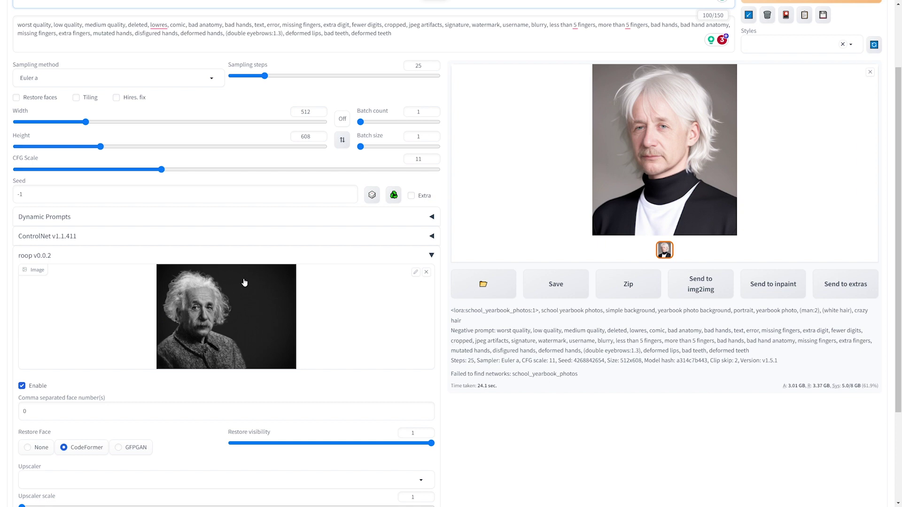
scroll(670, 281, up, 2)
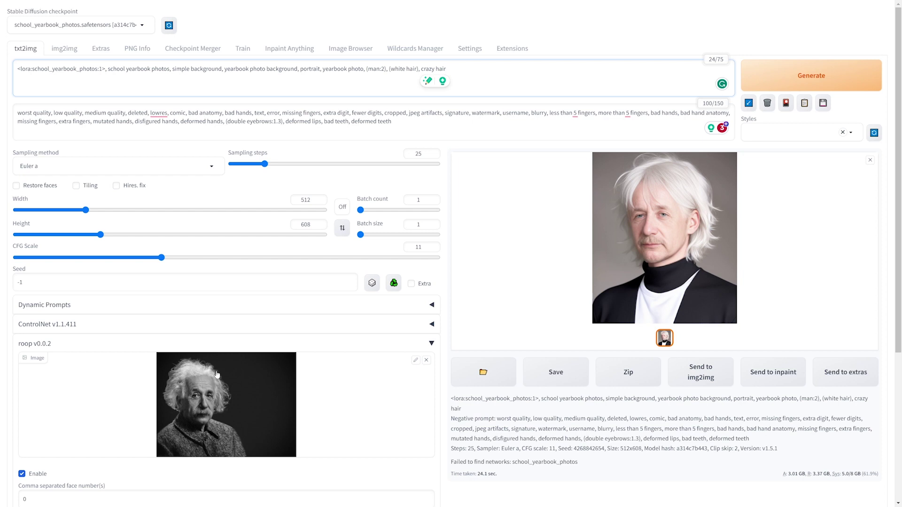
scroll(216, 388, down, 2)
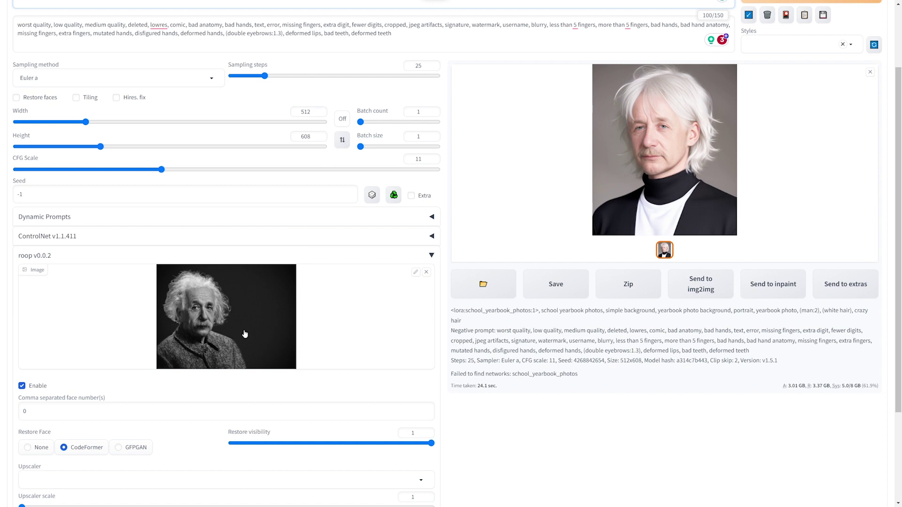
click(426, 271)
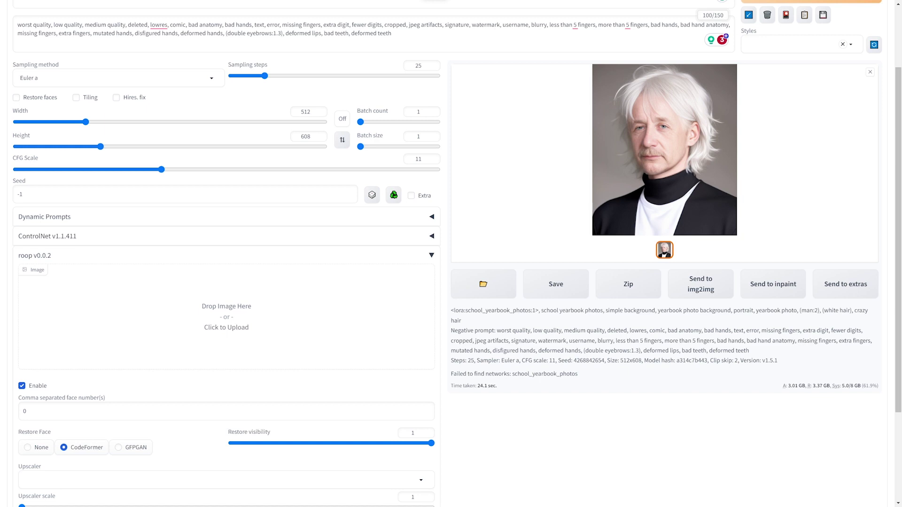
- Load the woman's photo into roop, end the prompt with '((light brown hair))', and generate
drag(496, 229, 378, 274)
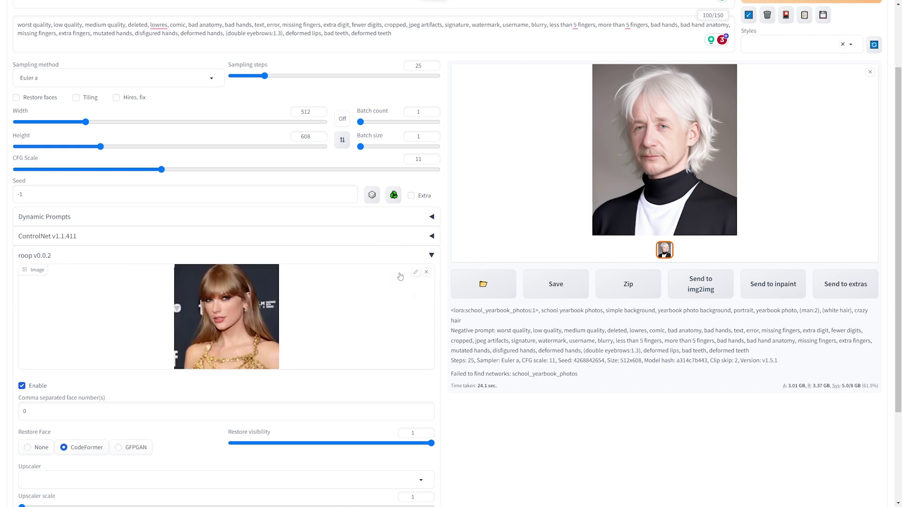
scroll(440, 188, up, 2)
click(441, 72)
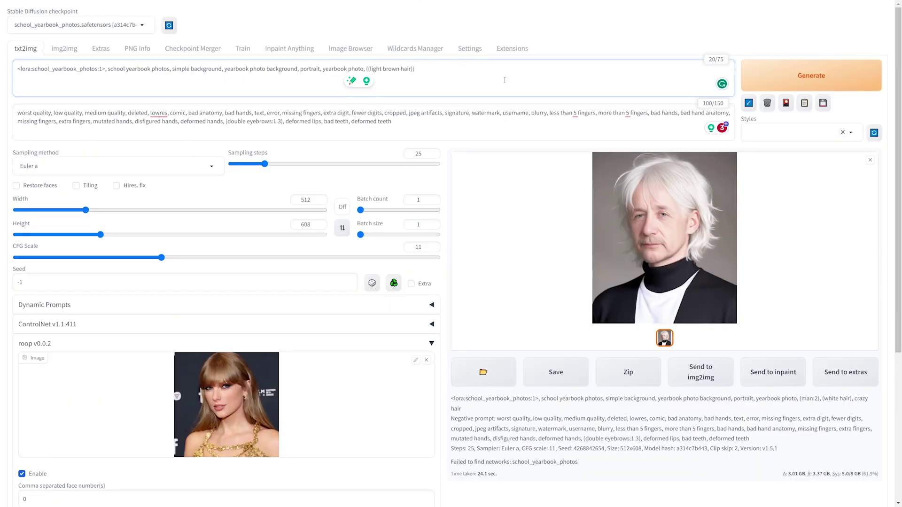
click(814, 83)
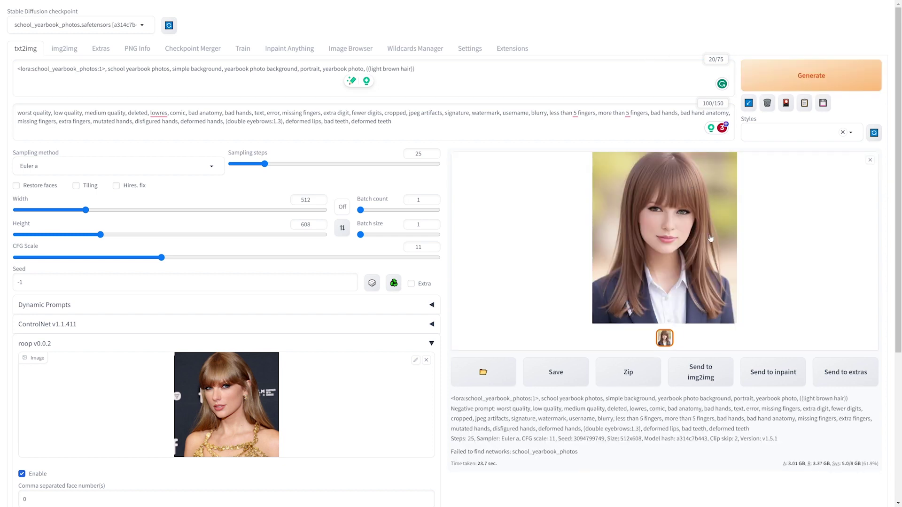